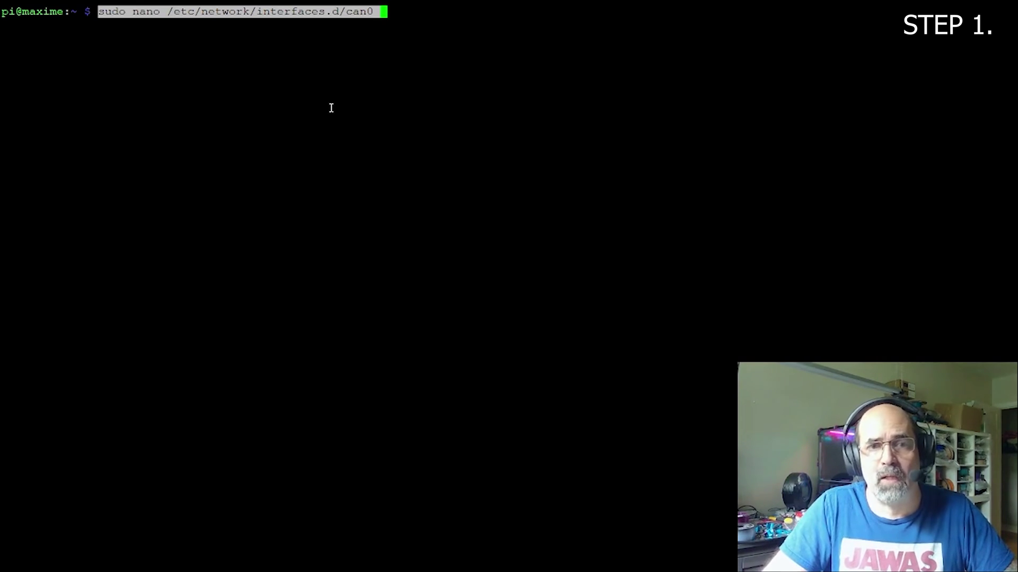
Open /etc/network/interfaces.d/can0 in nano as root, showing bitrate 1000000 and txqueuelen 1024.
{"action": "key", "text": "Return"}
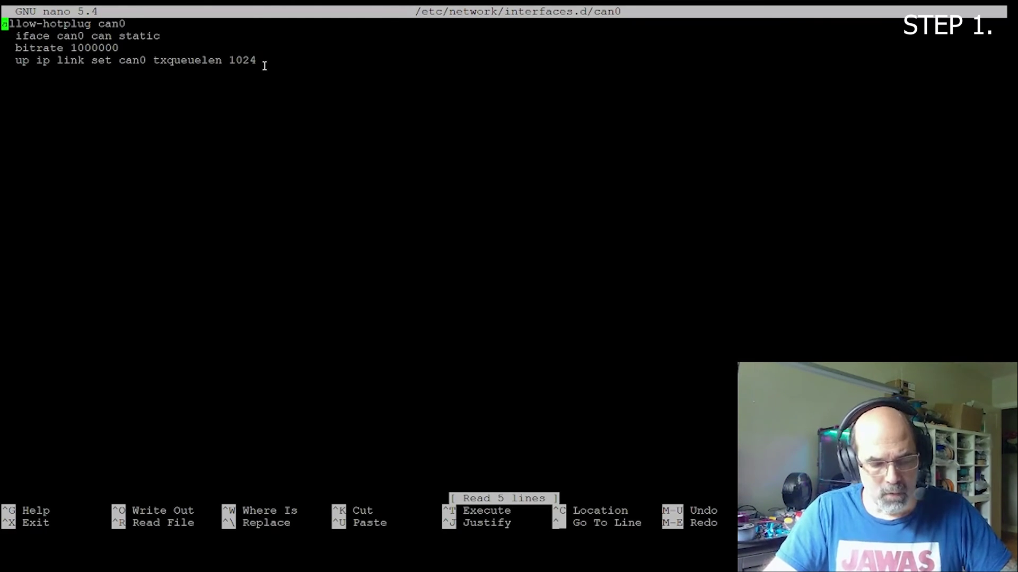
Step down past the bitrate and txqueuelen lines, then save the can0 file and exit nano.
{"action": "key", "text": "Down"}
{"action": "key", "text": "Down"}
{"action": "key", "text": "Down"}
{"action": "key", "text": "BackSpace"}
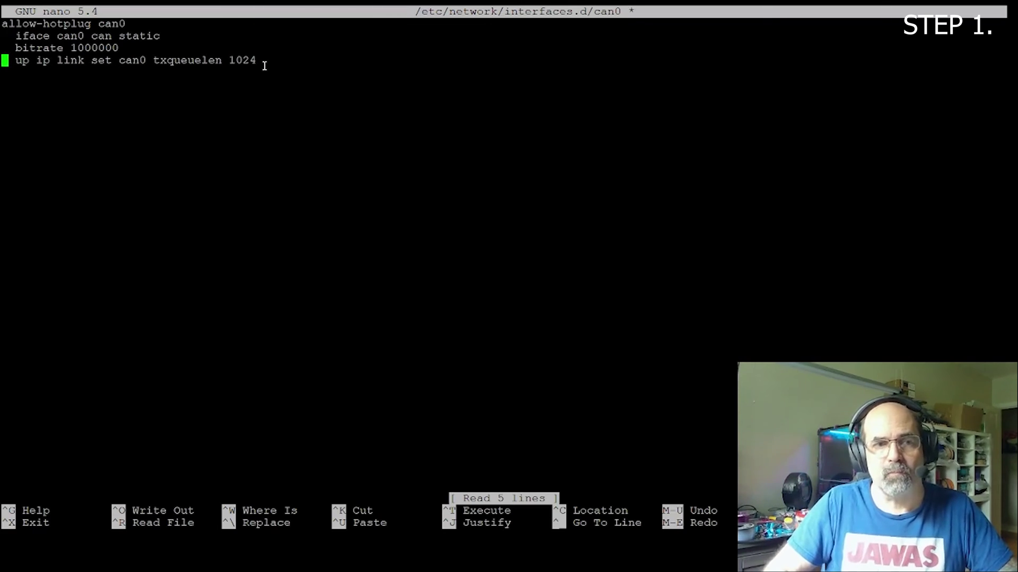
{"action": "key", "text": "Down"}
{"action": "key", "text": "ctrl+x"}
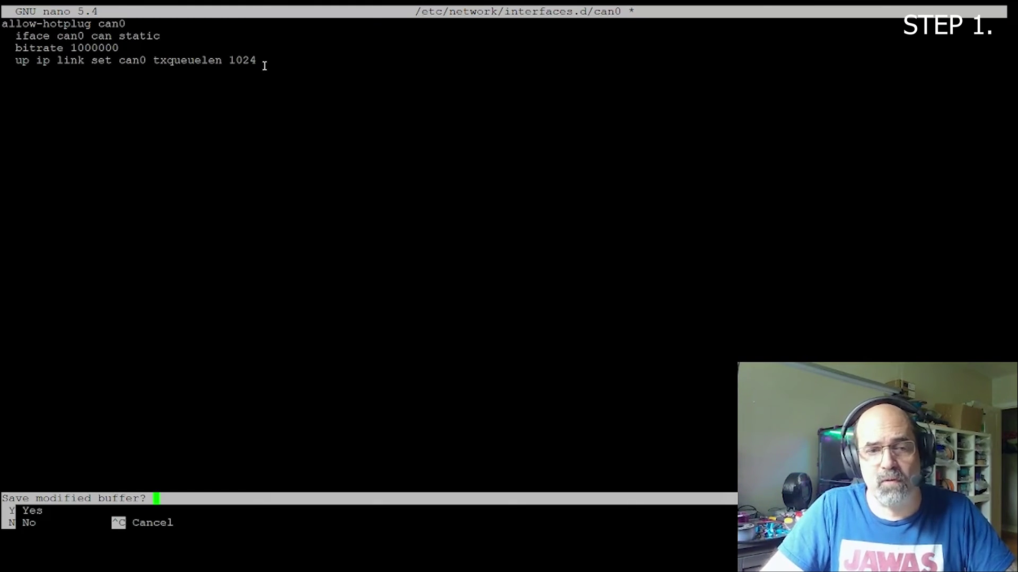
{"action": "key", "text": "y"}
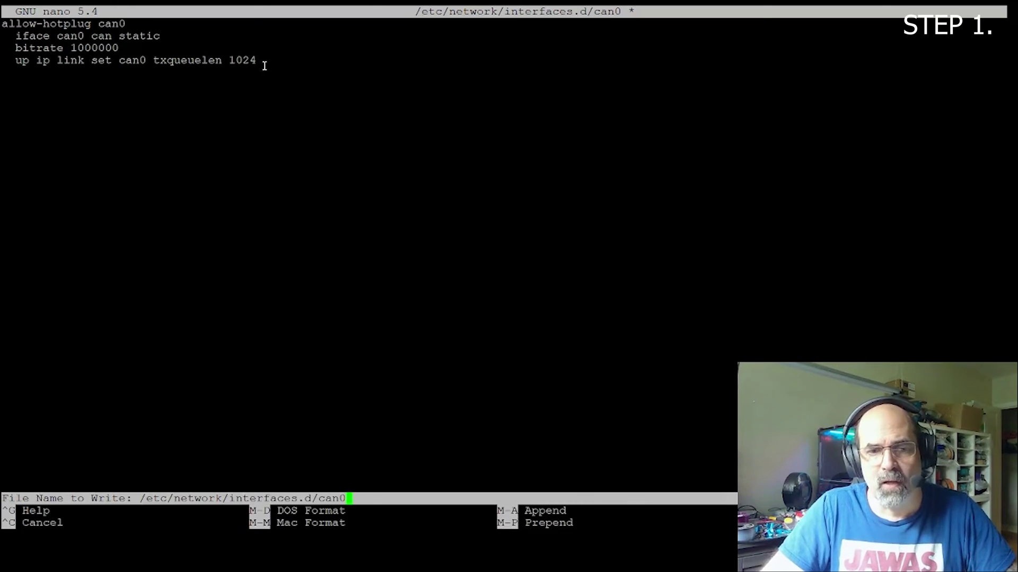
{"action": "key", "text": "Return"}
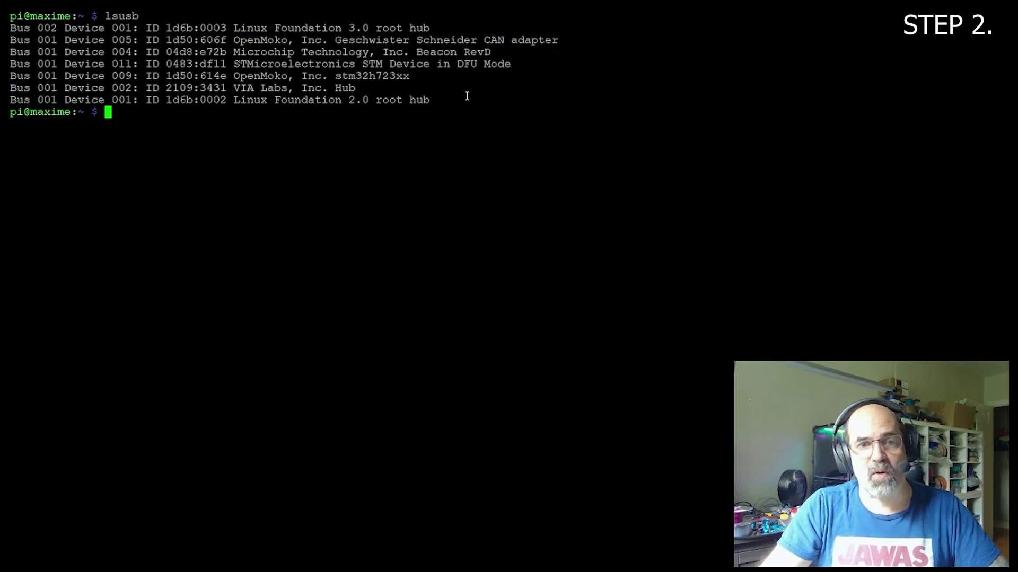
Download G0B1_U2C_V2.bin to the home folder and flash it with dfu-util at 0x08000000.
{"action": "right_click", "coordinate": [309, 115]}
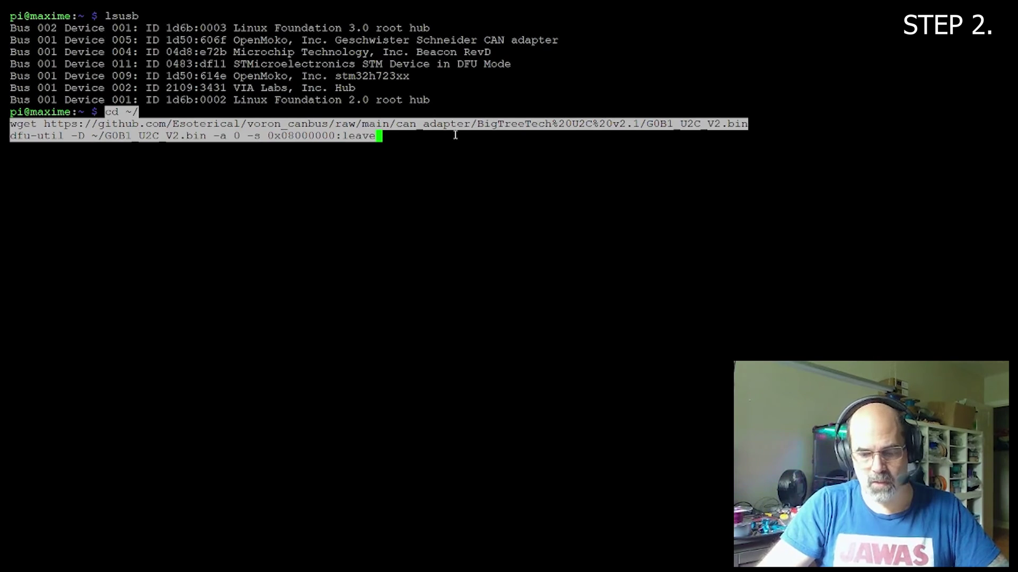
{"action": "key", "text": "Return"}
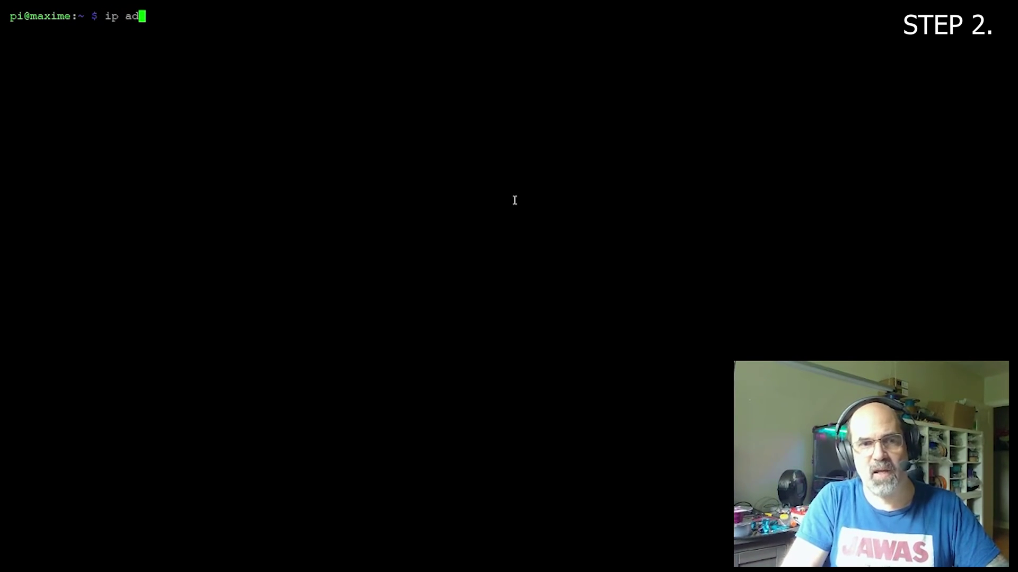
Run ip addr and highlight the UP state of can0 with qlen 1024.
{"action": "type", "text": "dr"}
{"action": "key", "text": "Return"}
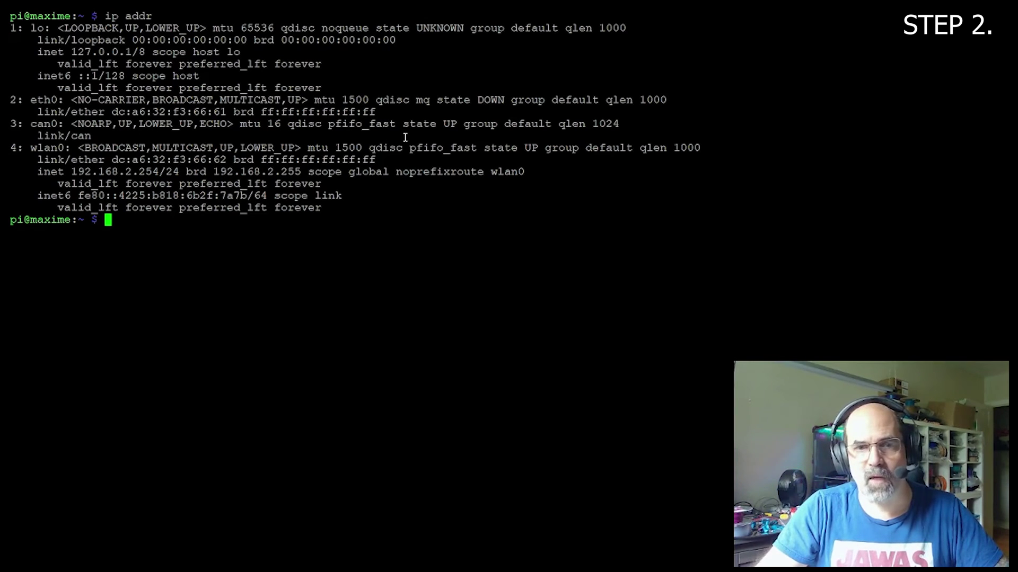
{"action": "left_click_drag", "start_coordinate": [437, 123], "coordinate": [461, 121]}
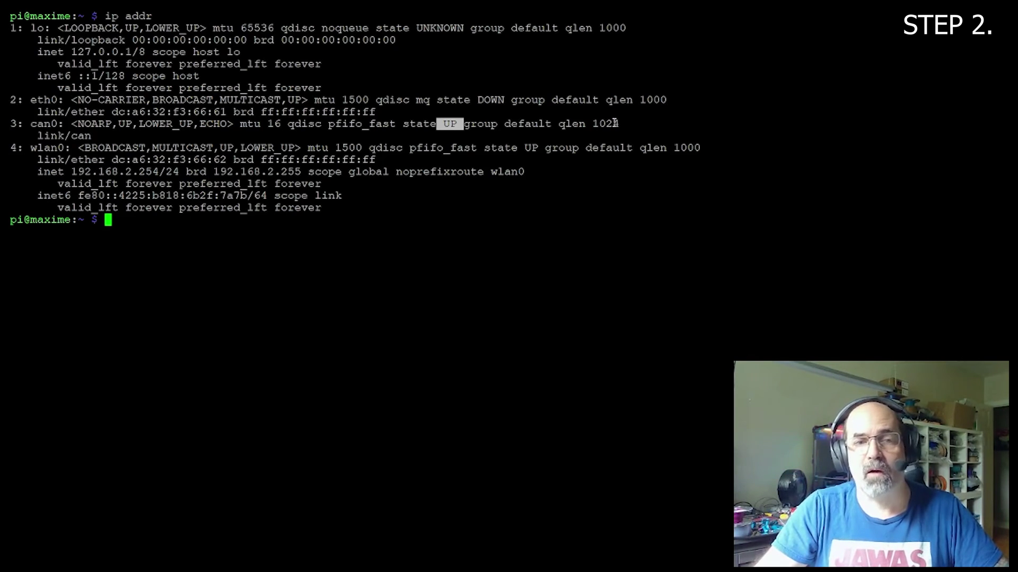
{"action": "left_click", "coordinate": [283, 225]}
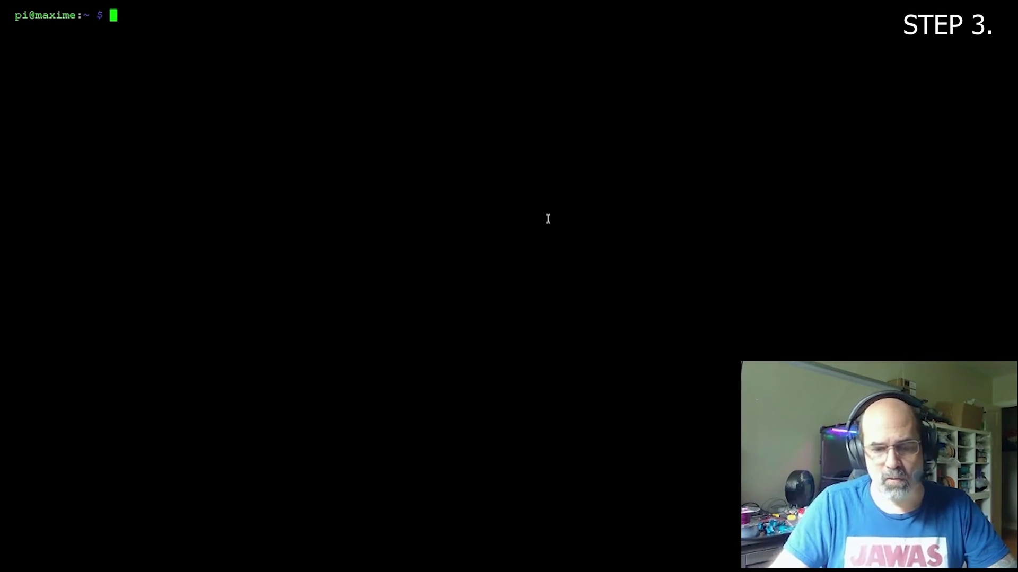
List USB devices with lsusb, then clone Katapult and open its make menuconfig for STM32G0B1 CAN.
{"action": "type", "text": "lsusb"}
{"action": "key", "text": "Return"}
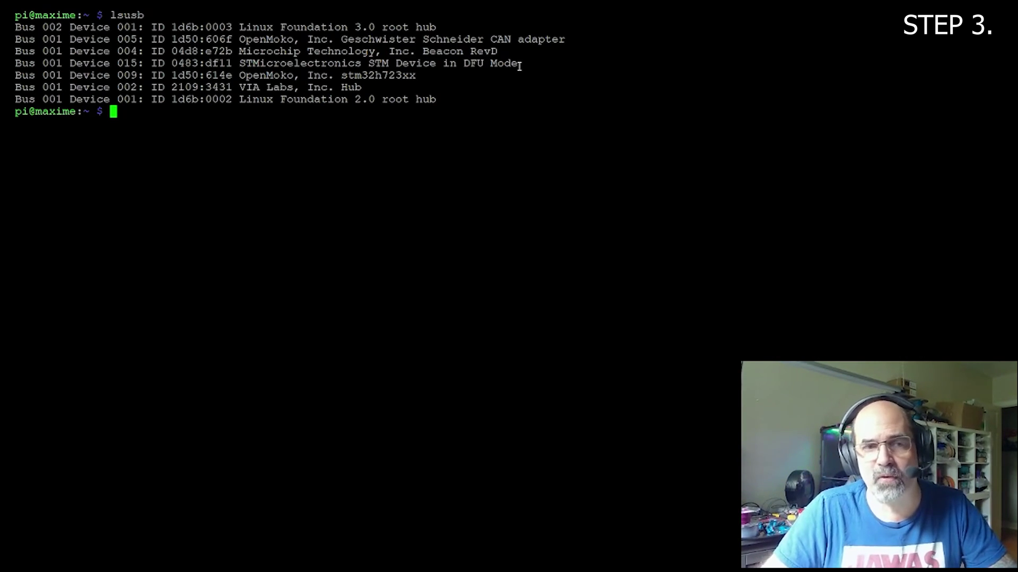
{"action": "right_click", "coordinate": [263, 112]}
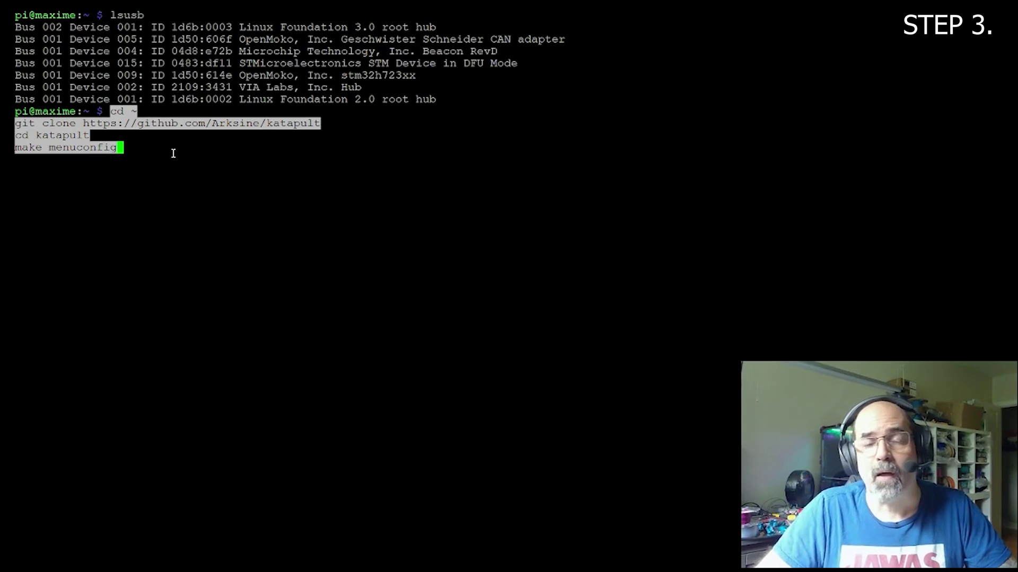
{"action": "key", "text": "Return"}
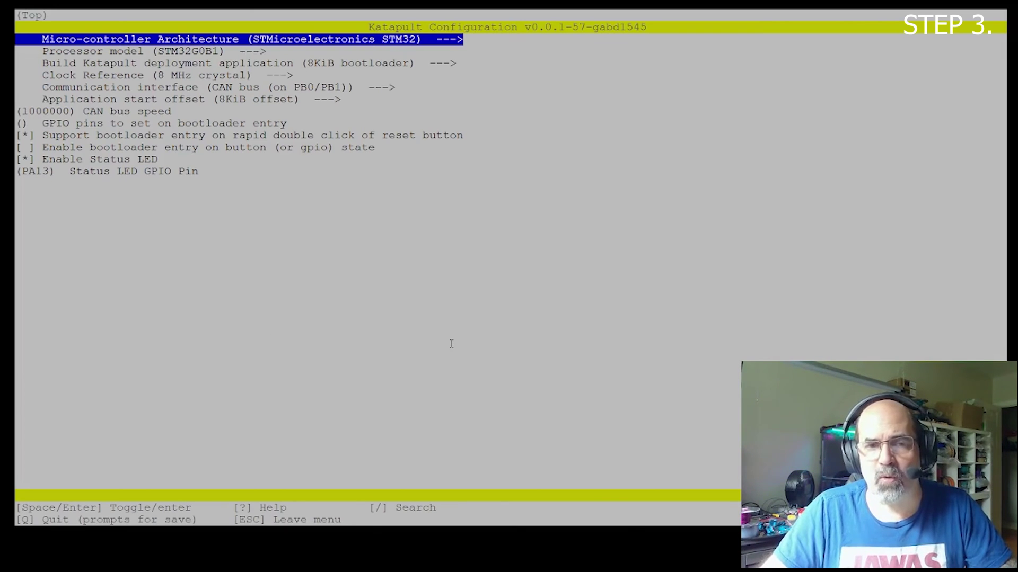
Quit Katapult's menuconfig without saving any changes to .config.
{"action": "key", "text": "q"}
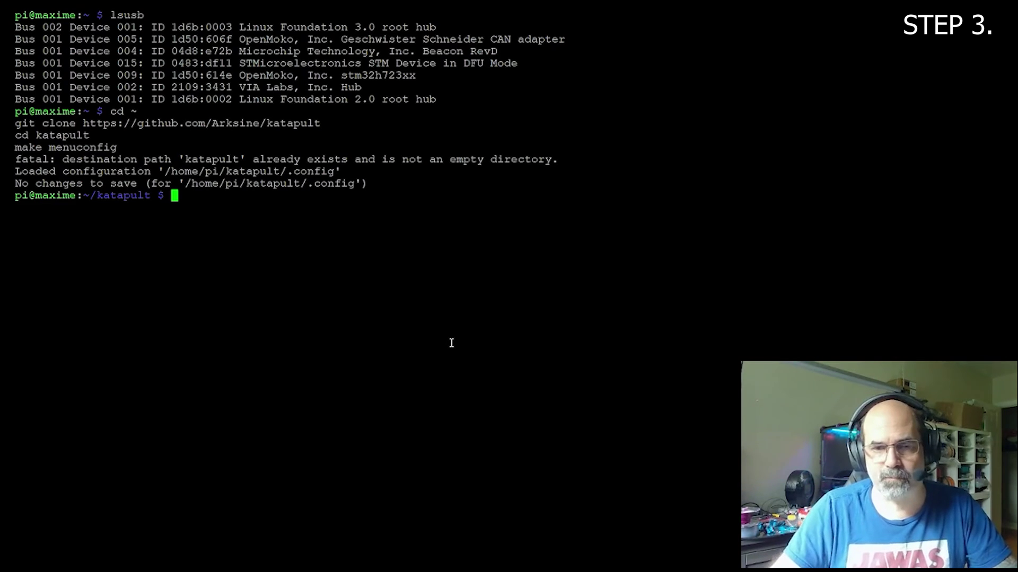
Run make in ~/katapult to build katapult.bin and deployer.bin in the out folder.
{"action": "type", "text": "make"}
{"action": "key", "text": "Return"}
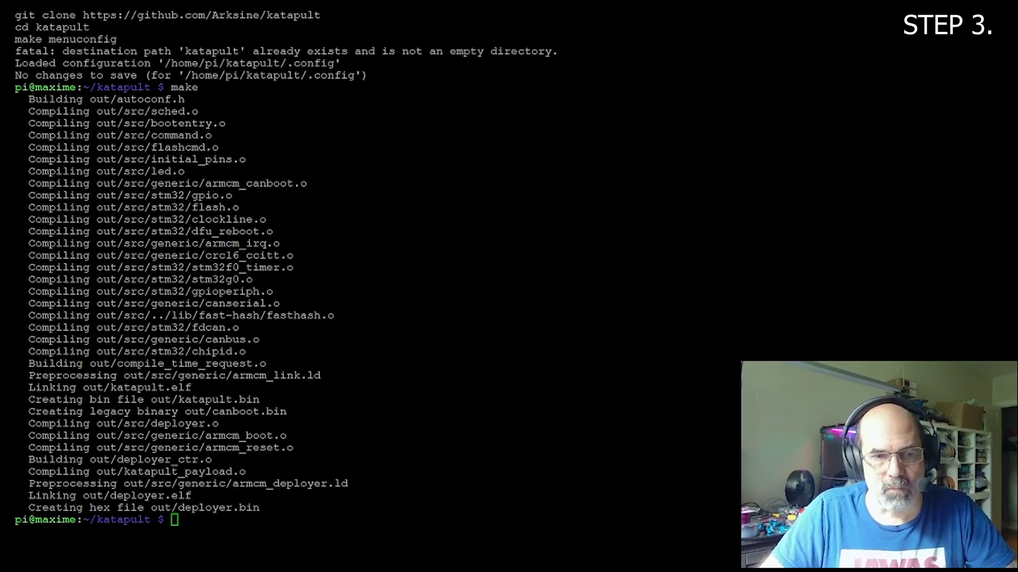
Clear the screen and flash katapult.bin via dfu-util with mass-erase at 0x08000000.
{"action": "type", "text": "clear"}
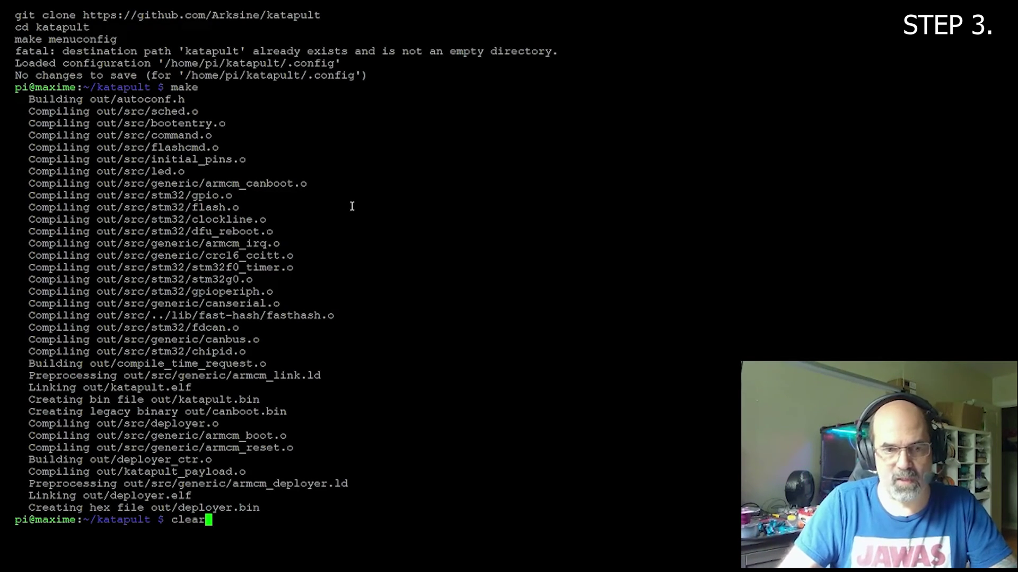
{"action": "key", "text": "Return"}
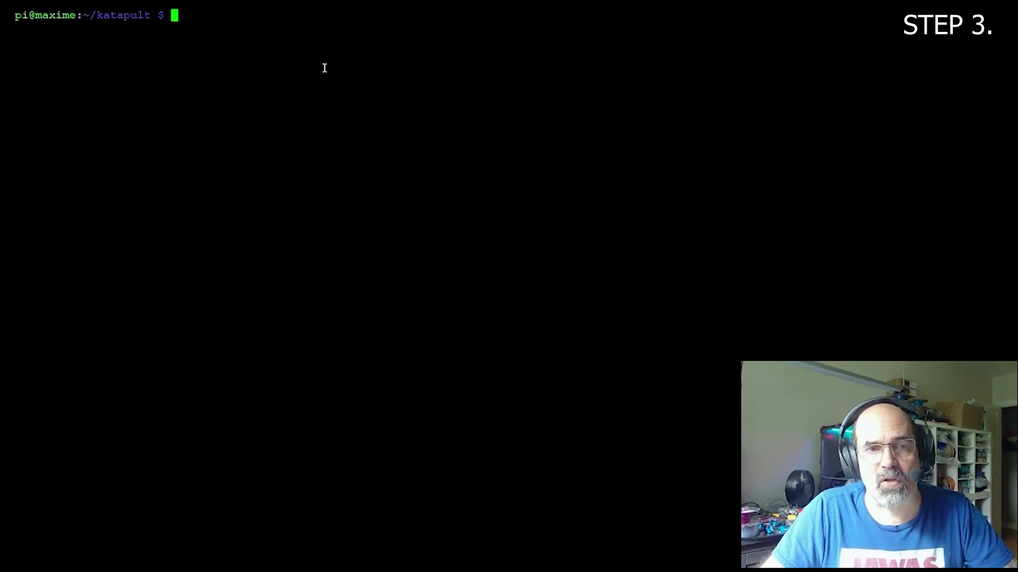
{"action": "key", "text": "ctrl+shift+v"}
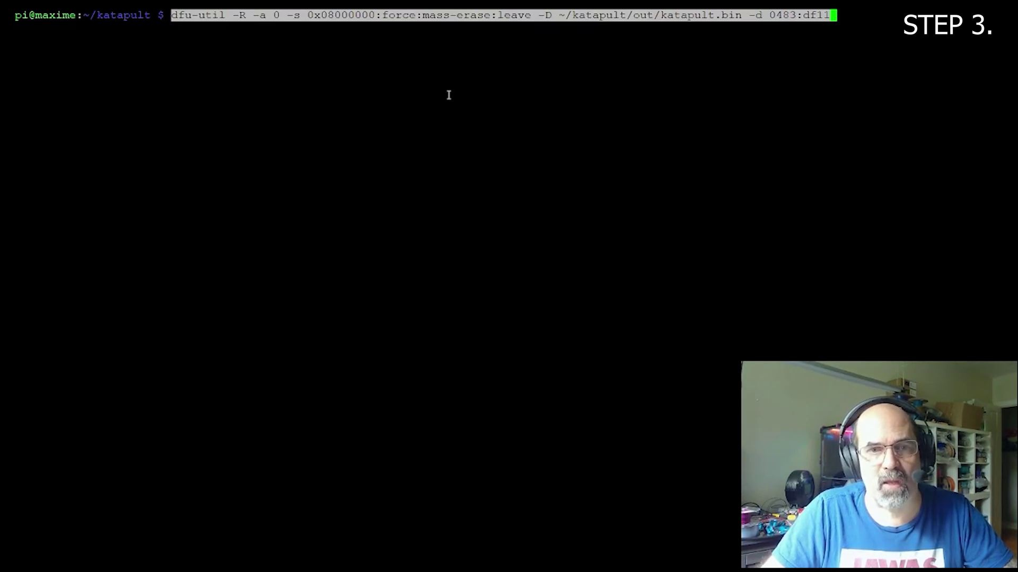
{"action": "key", "text": "End"}
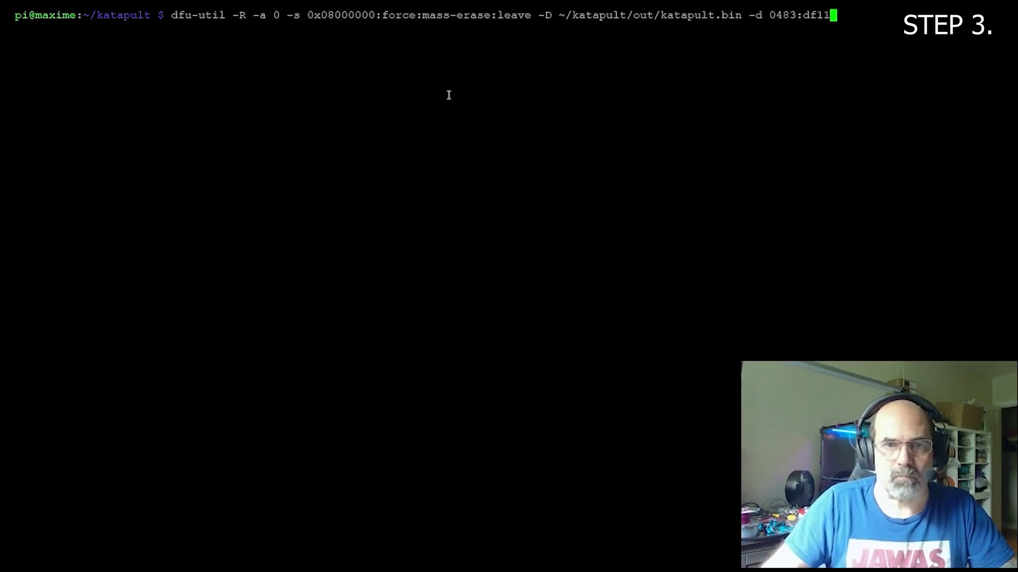
{"action": "key", "text": "Return"}
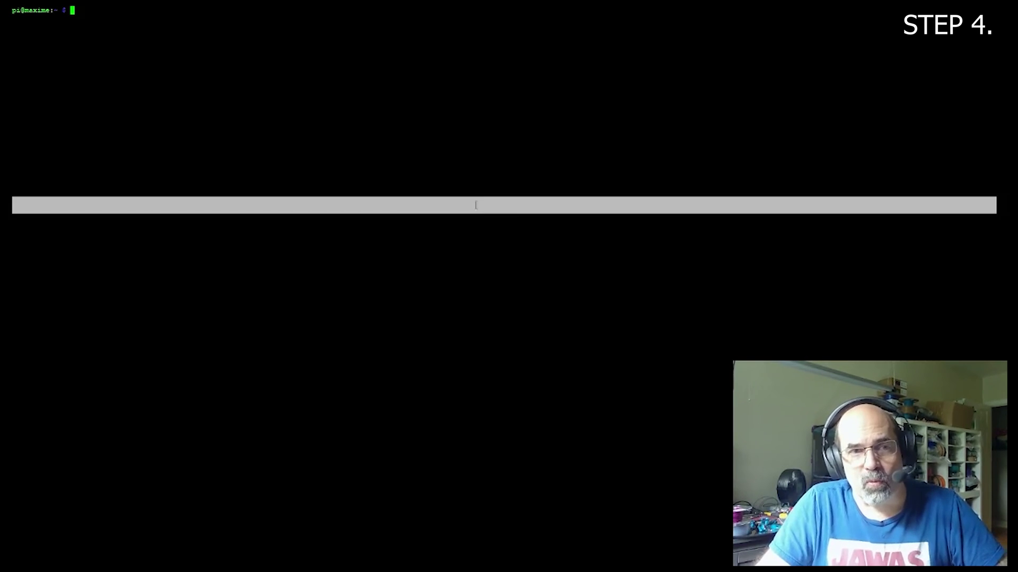
Enter the klipper folder and update the source with git pull.
{"action": "left_click", "coordinate": [446, 141]}
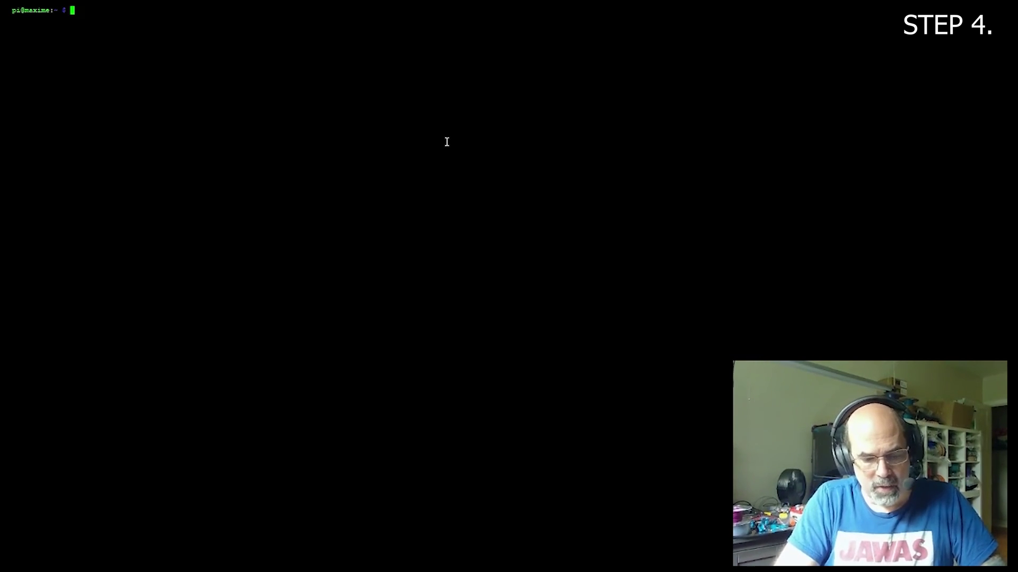
{"action": "type", "text": "cd kli"}
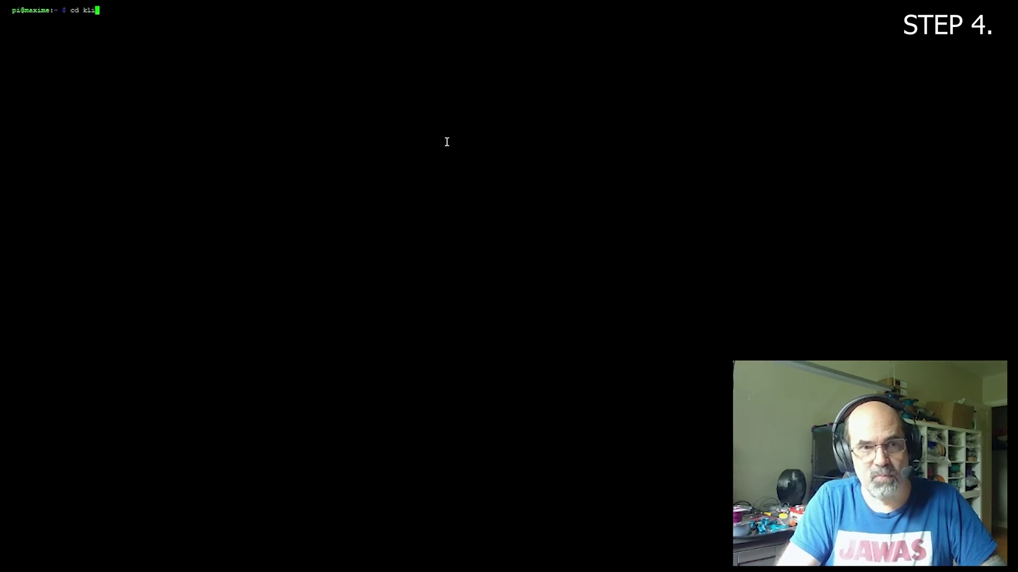
{"action": "type", "text": "pper"}
{"action": "key", "text": "Return"}
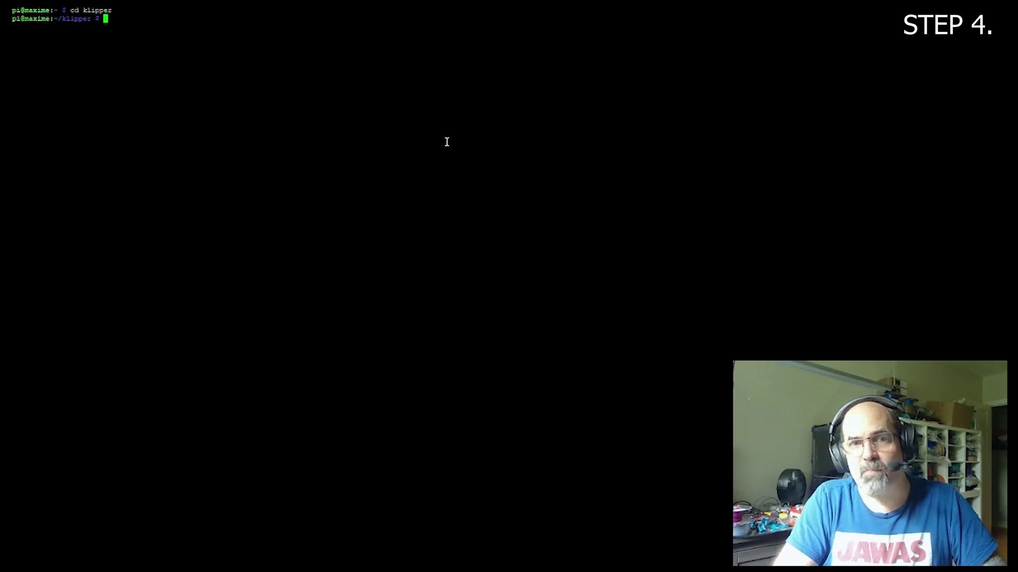
{"action": "type", "text": "git pull"}
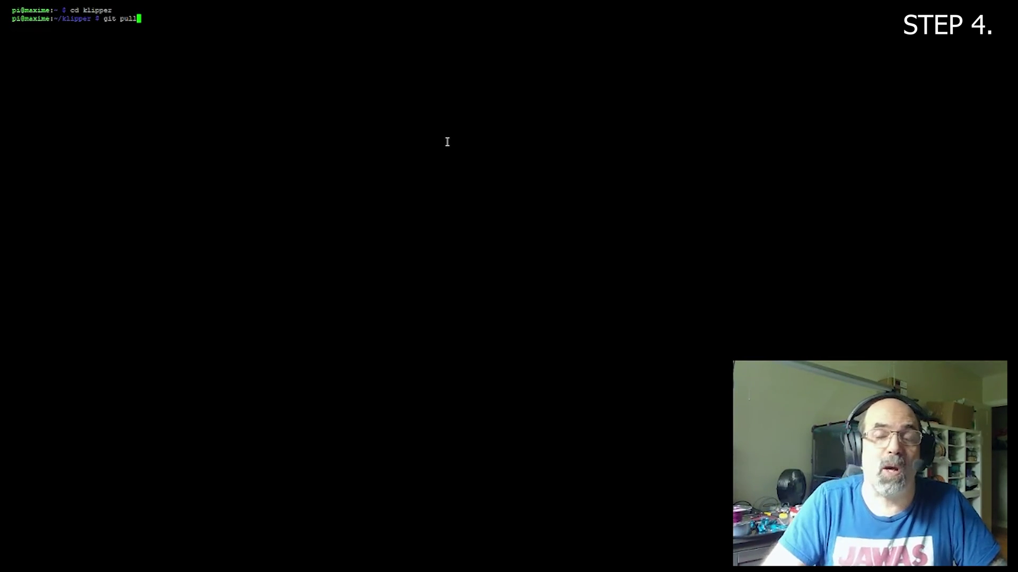
{"action": "key", "text": "Return"}
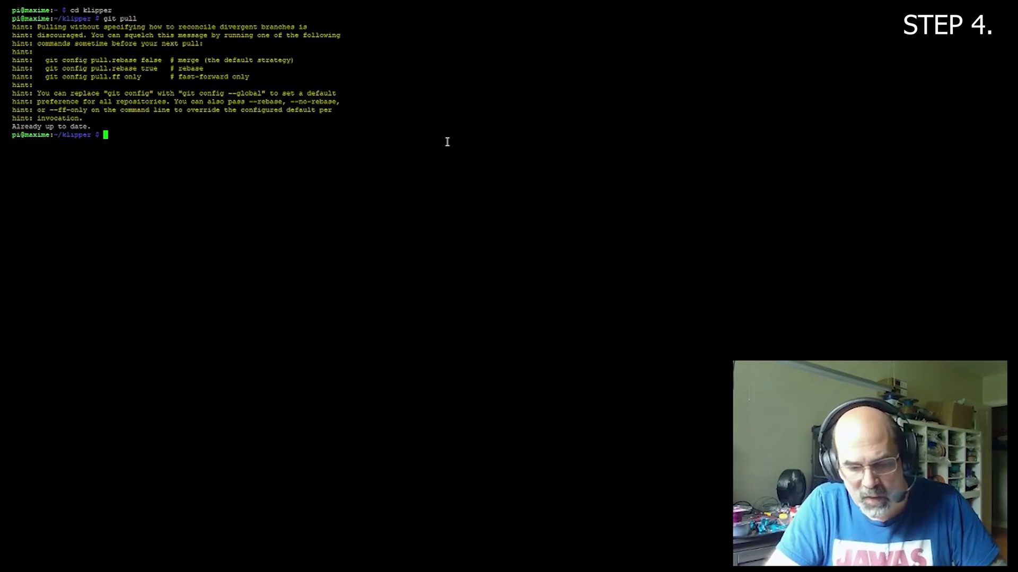
Run make clean to remove old Klipper build output, then type make menuconfig.
{"action": "type", "text": "make "}
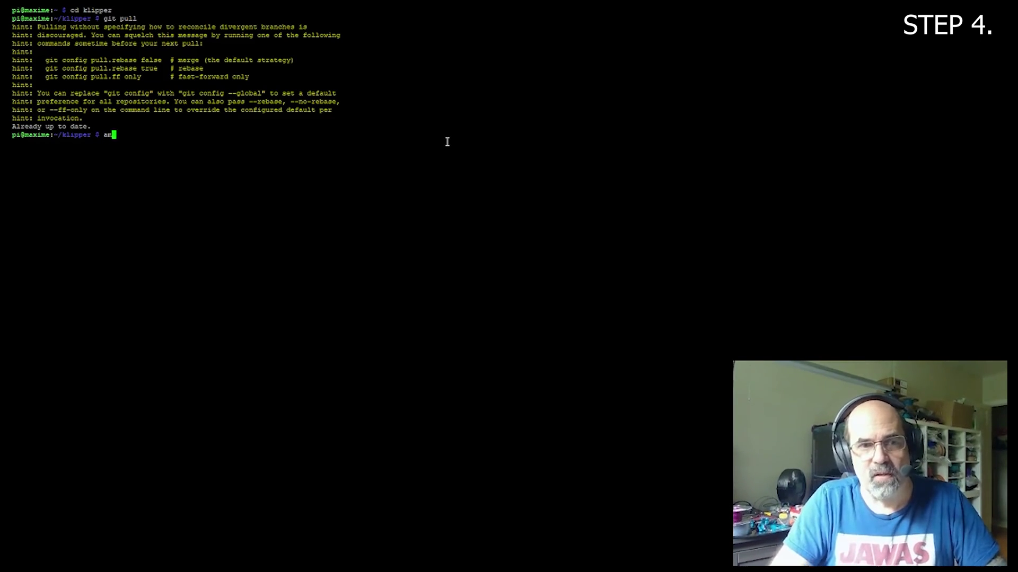
{"action": "type", "text": "clean"}
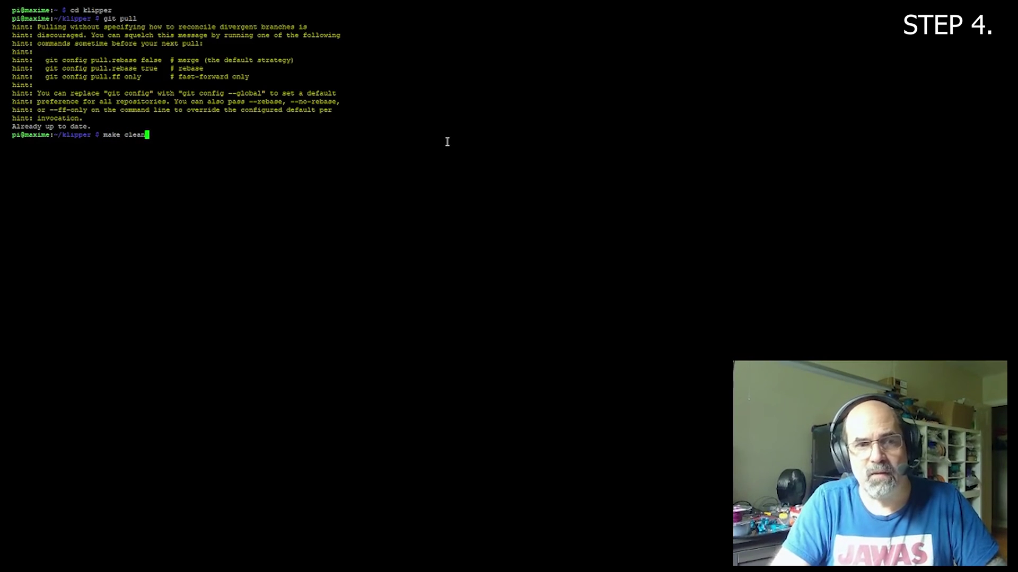
{"action": "key", "text": "Return"}
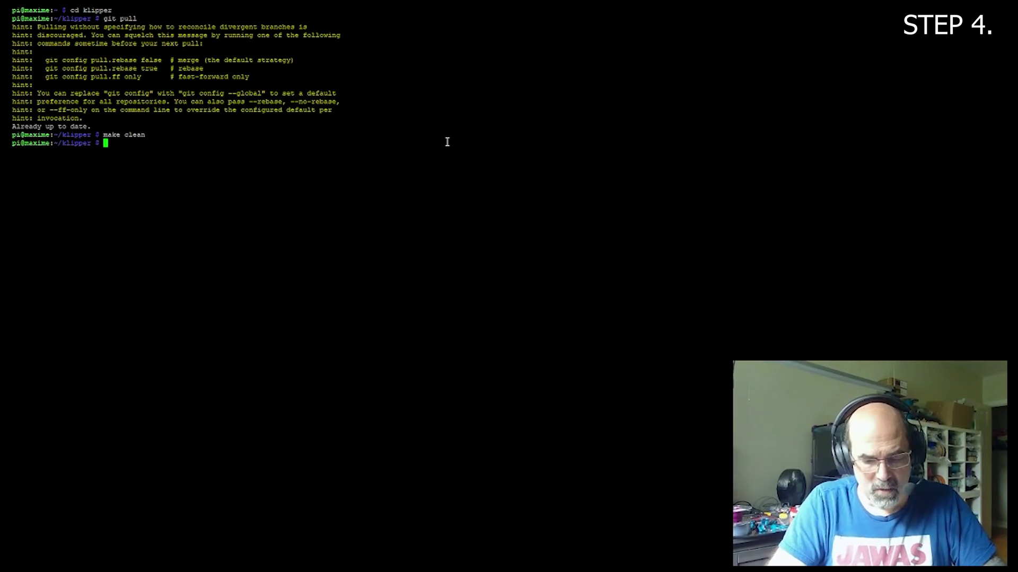
{"action": "type", "text": "make "}
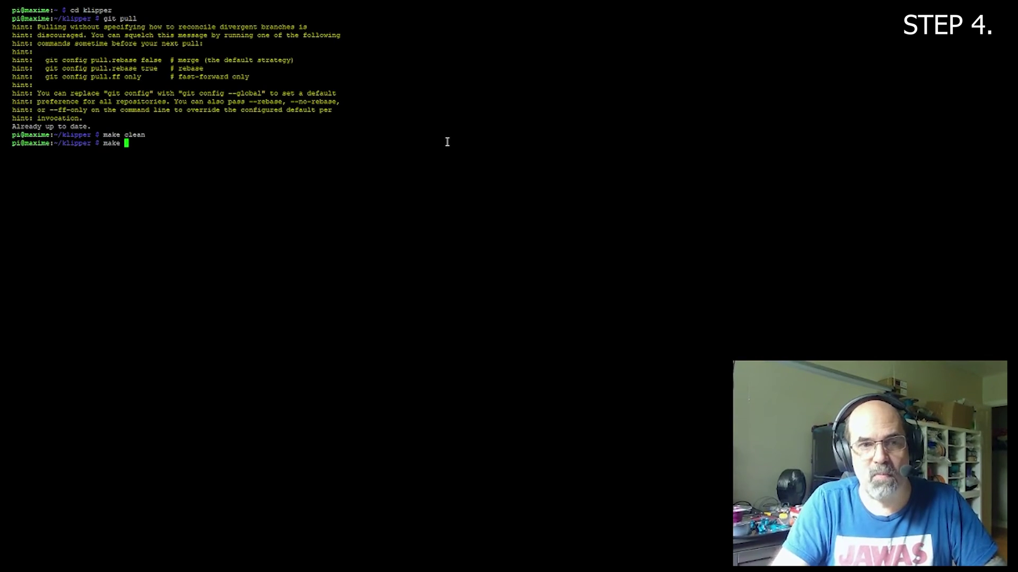
{"action": "type", "text": "menuconfi"}
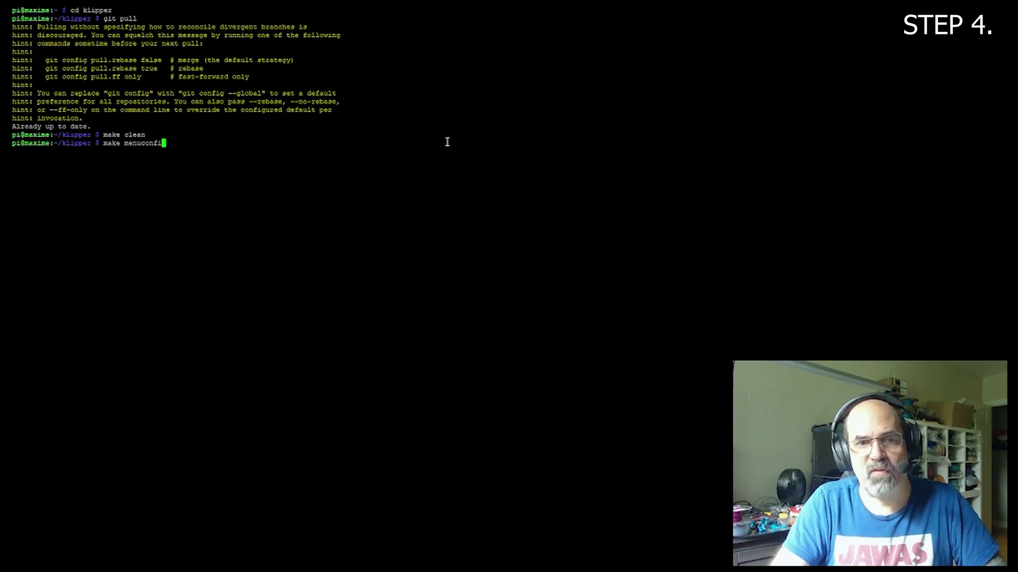
{"action": "type", "text": "g"}
Open Klipper's menuconfig, check STM32G0B1, 8KiB bootloader, CAN on PB0/PB1, then quit unsaved.
{"action": "key", "text": "Return"}
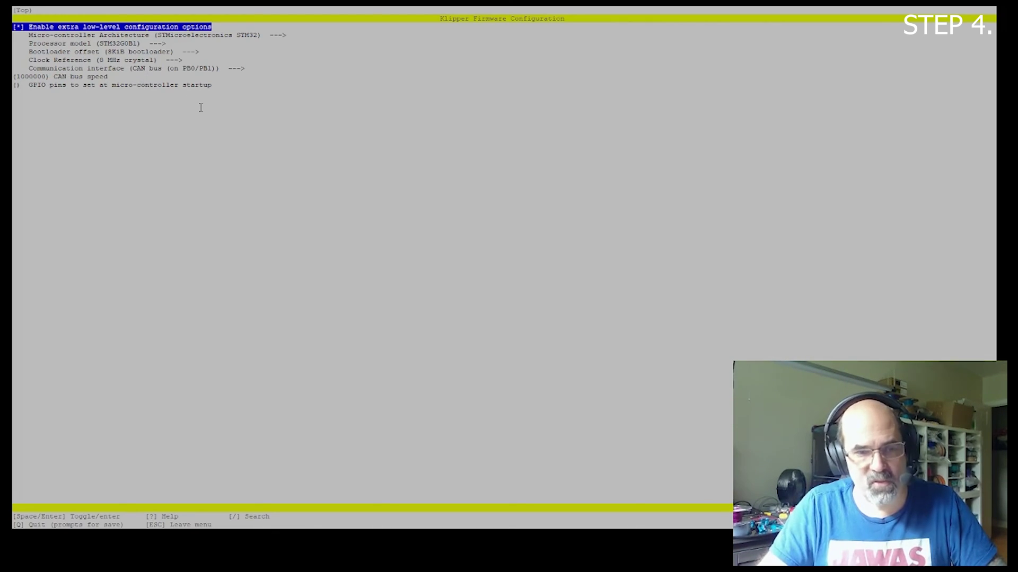
{"action": "key", "text": "q"}
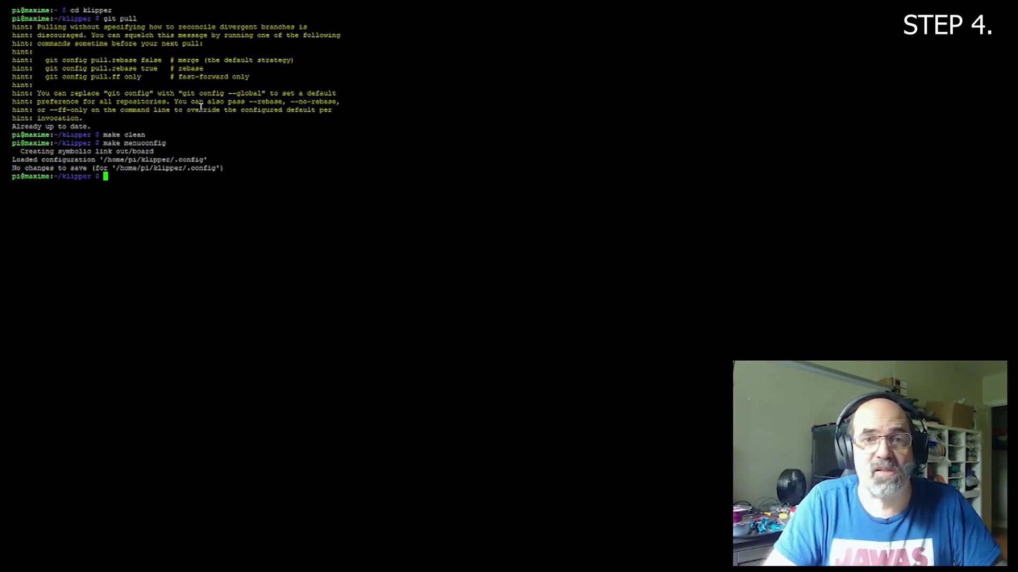
Run make in ~/klipper to compile the firmware and produce out/klipper.bin.
{"action": "type", "text": "make"}
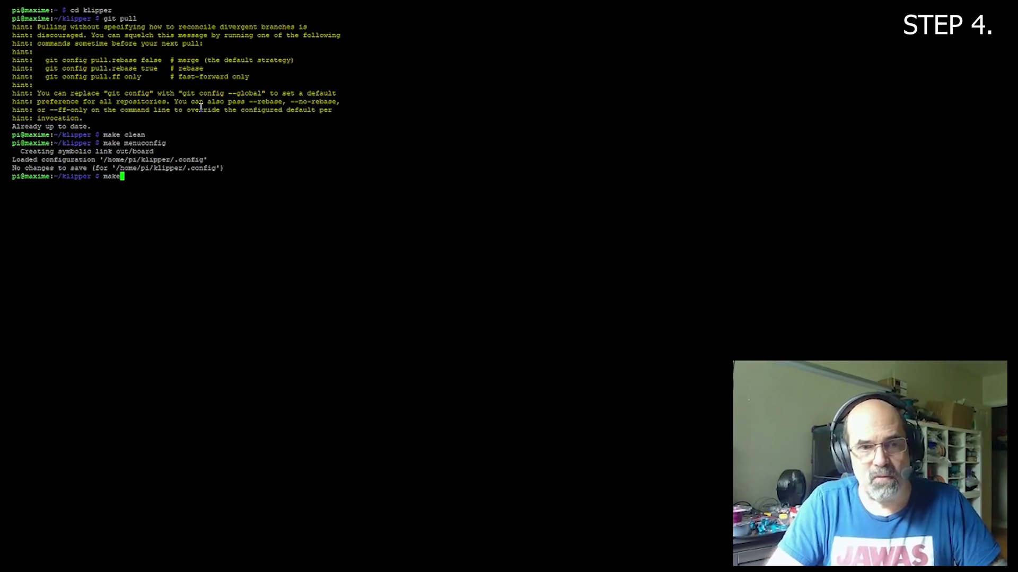
{"action": "key", "text": "Return"}
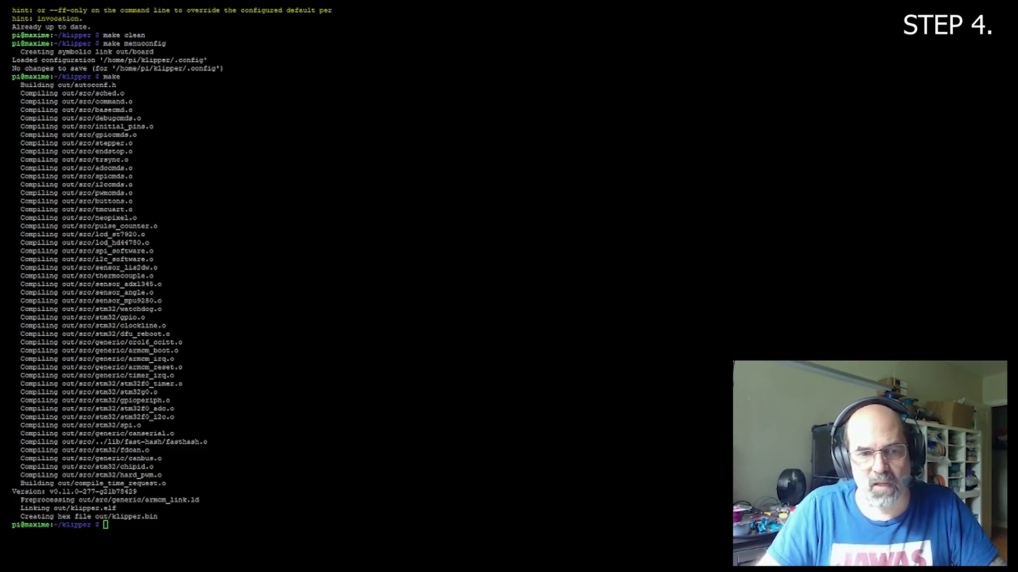
Run canbus_query.py on can0 and select the UUID of the single Klipper node found.
{"action": "left_click", "coordinate": [503, 297]}
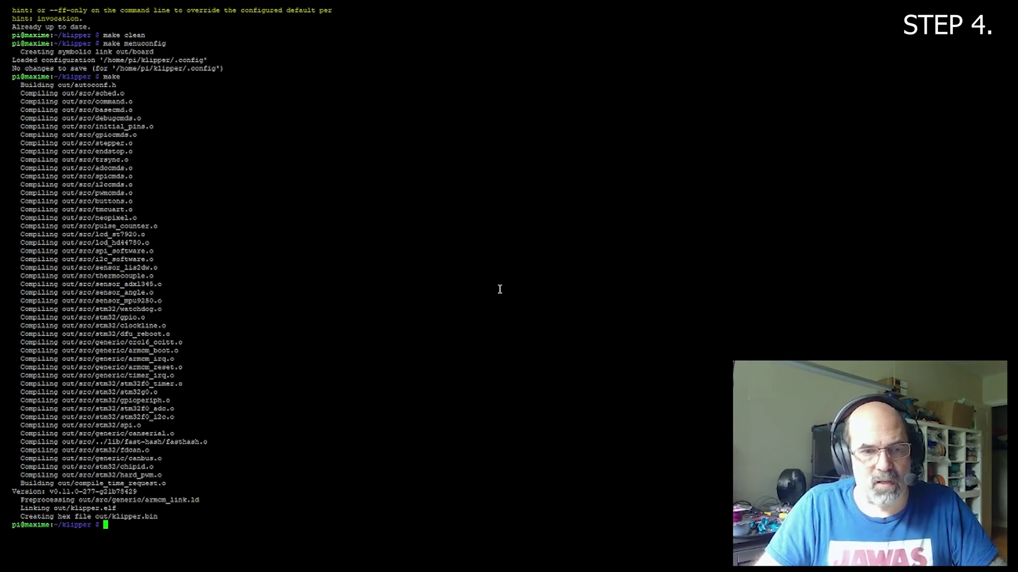
{"action": "right_click", "coordinate": [499, 289]}
{"action": "key", "text": "Return"}
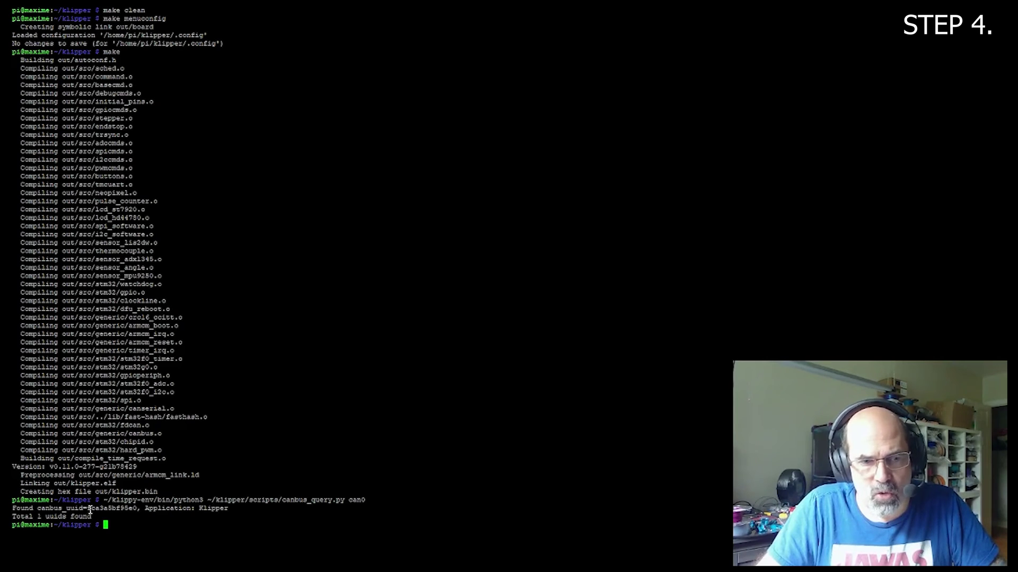
{"action": "left_click_drag", "start_coordinate": [88, 508], "coordinate": [137, 509]}
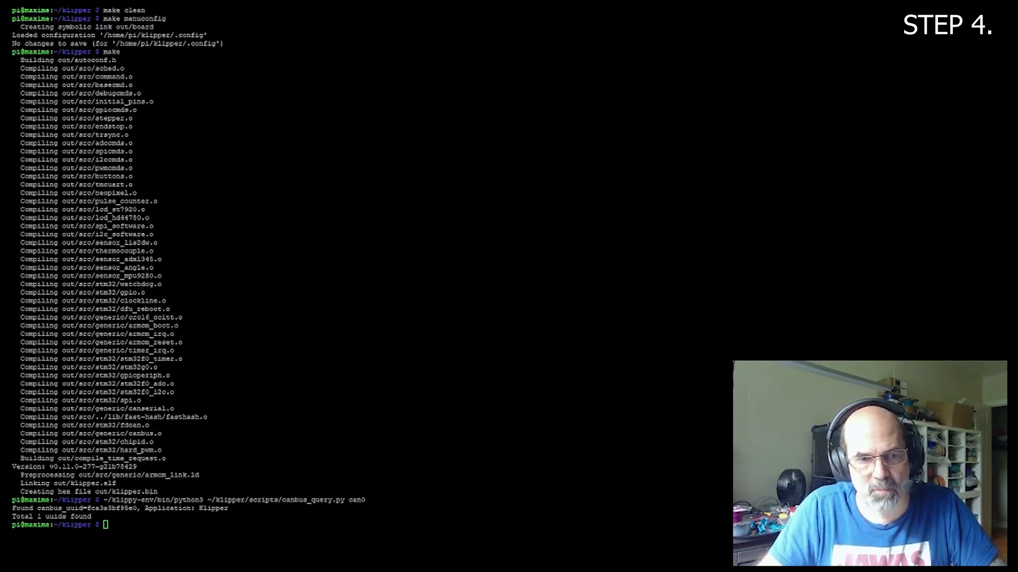
Clear the screen and run Katapult's flash_can.py on can0 with the board UUID and ~/klipper/out/klipper.bin.
{"action": "left_click", "coordinate": [183, 524]}
{"action": "type", "text": "clear"}
{"action": "key", "text": "Return"}
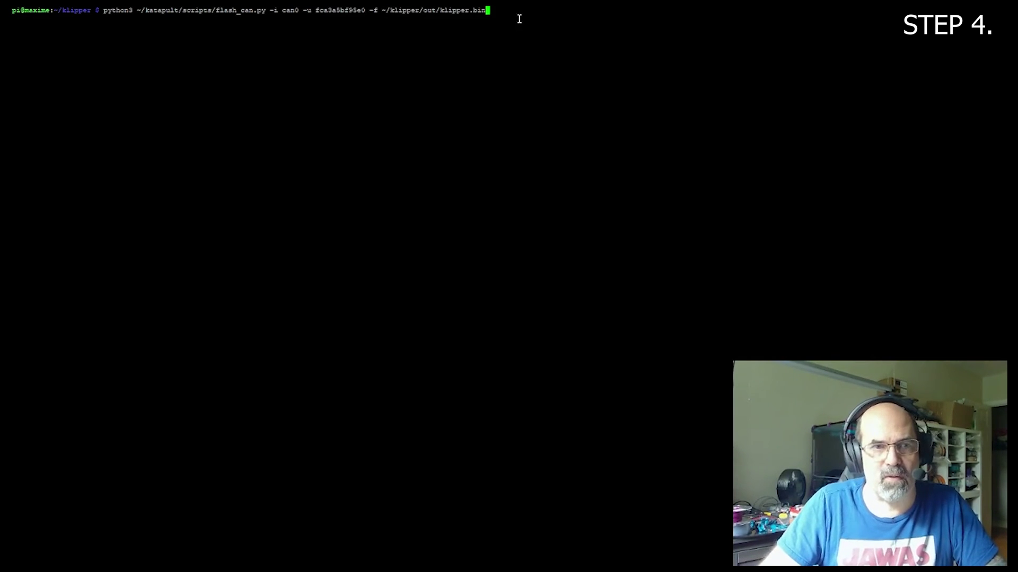
{"action": "key", "text": "Return"}
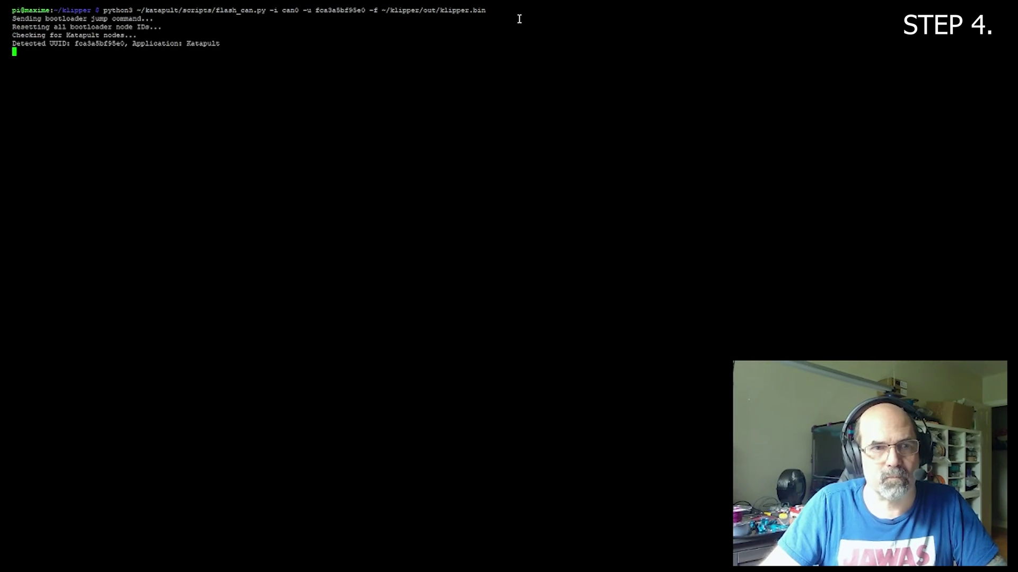